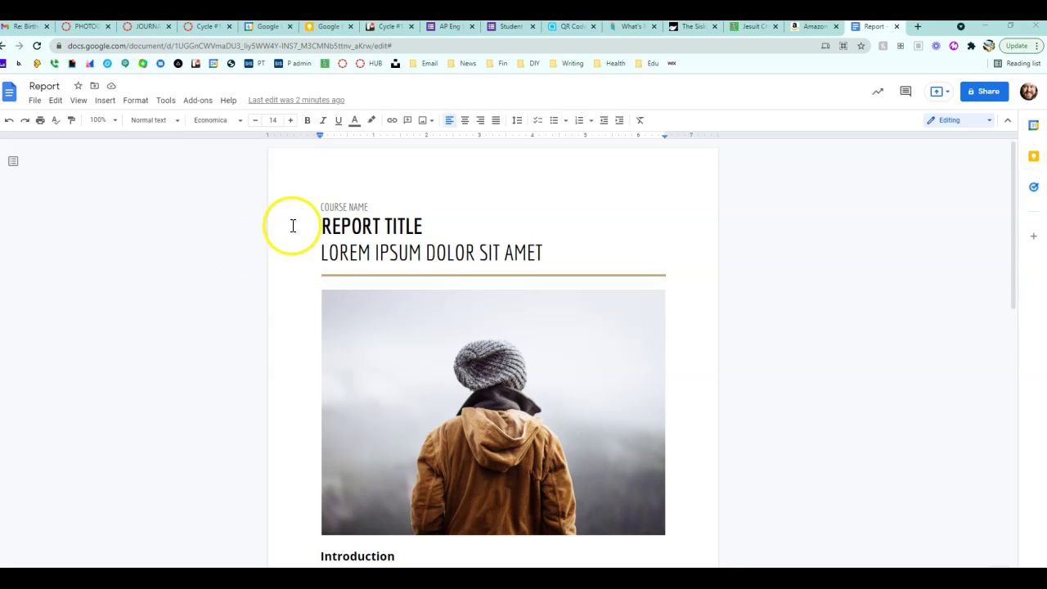
- Add the comment "This is all in latin." to the whole paragraph under the Introduction heading
scroll(324, 335, "down", 2)
scroll(327, 342, "down", 2)
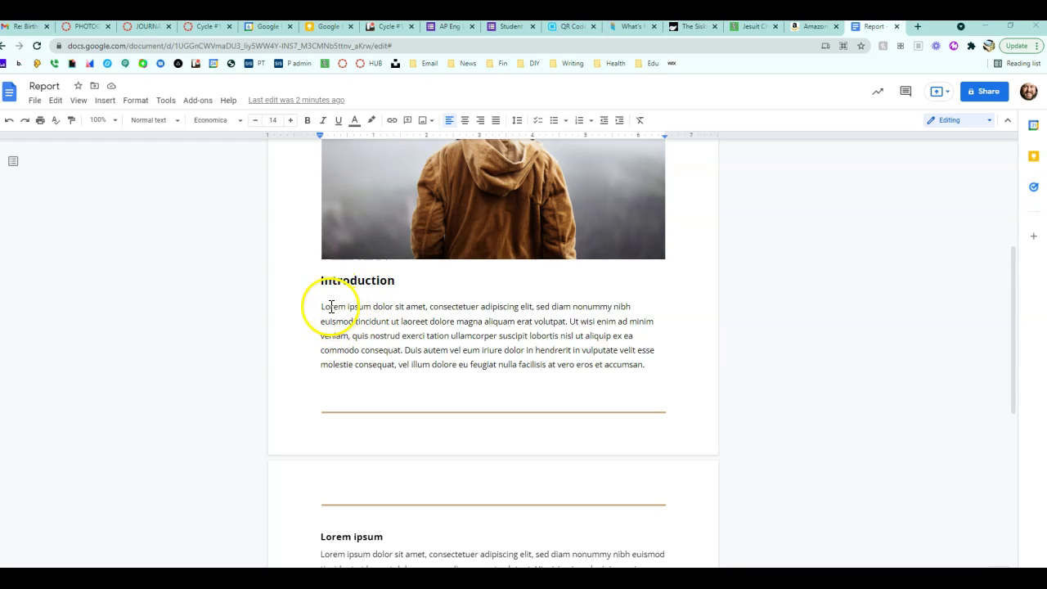
left_click_drag(321, 306, 646, 365)
left_click(718, 306)
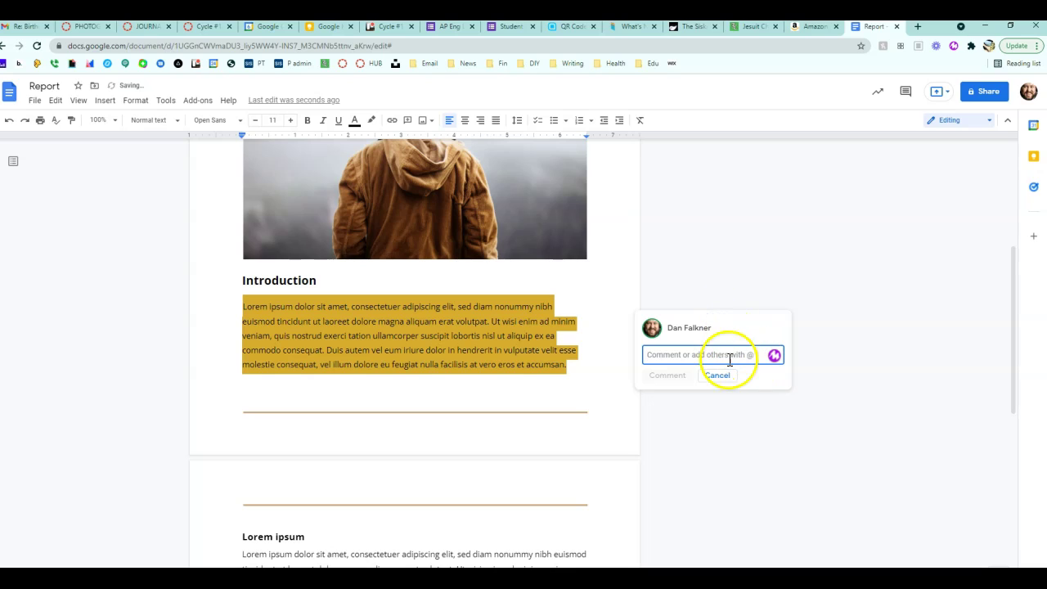
type("This is all in latin.")
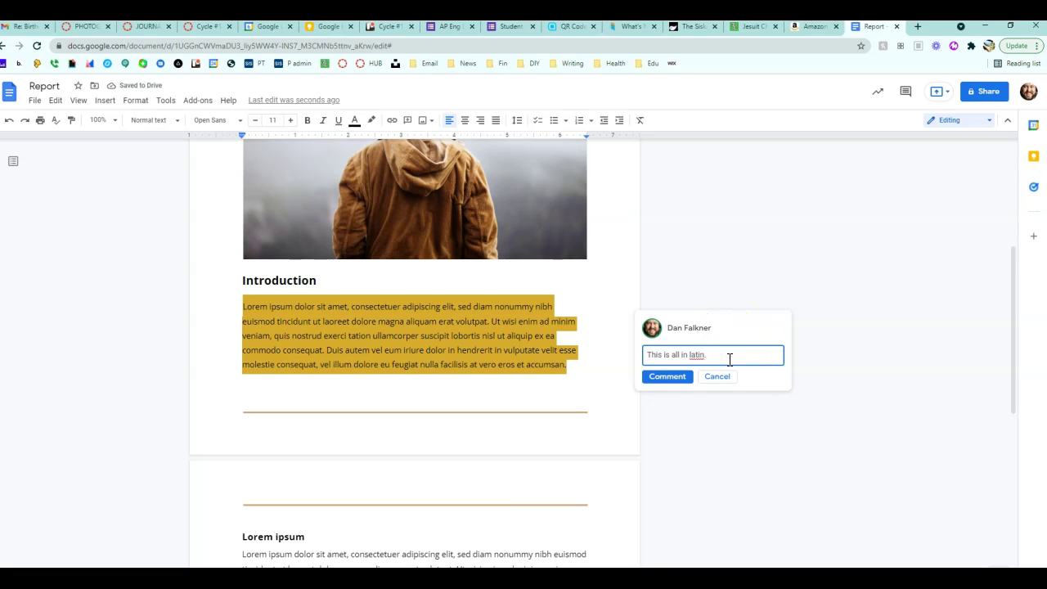
left_click(679, 379)
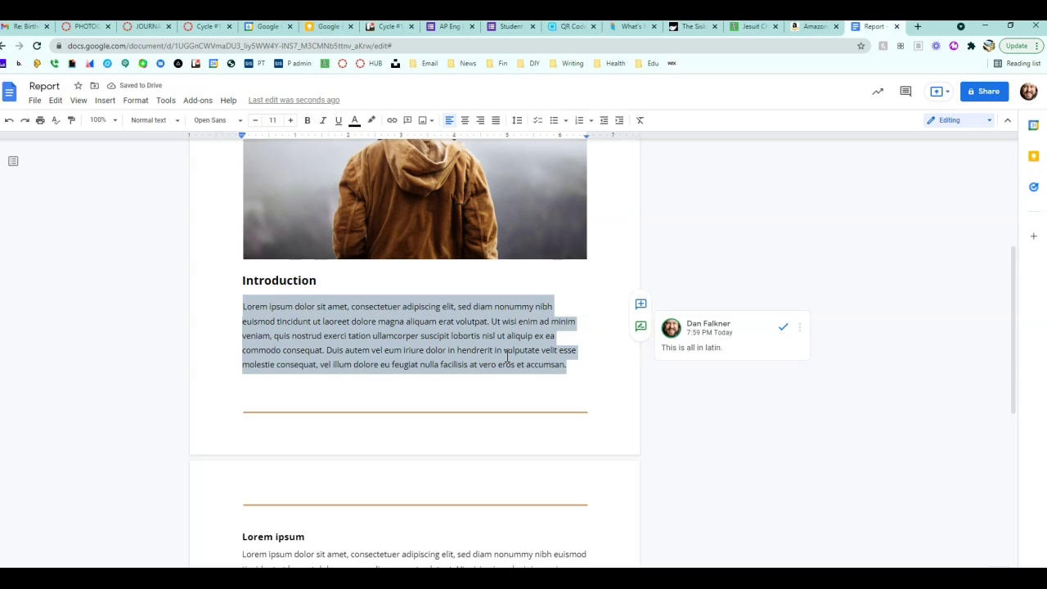
- Record a Mote voice note as a second comment on the Introduction paragraph and post it
left_click(641, 304)
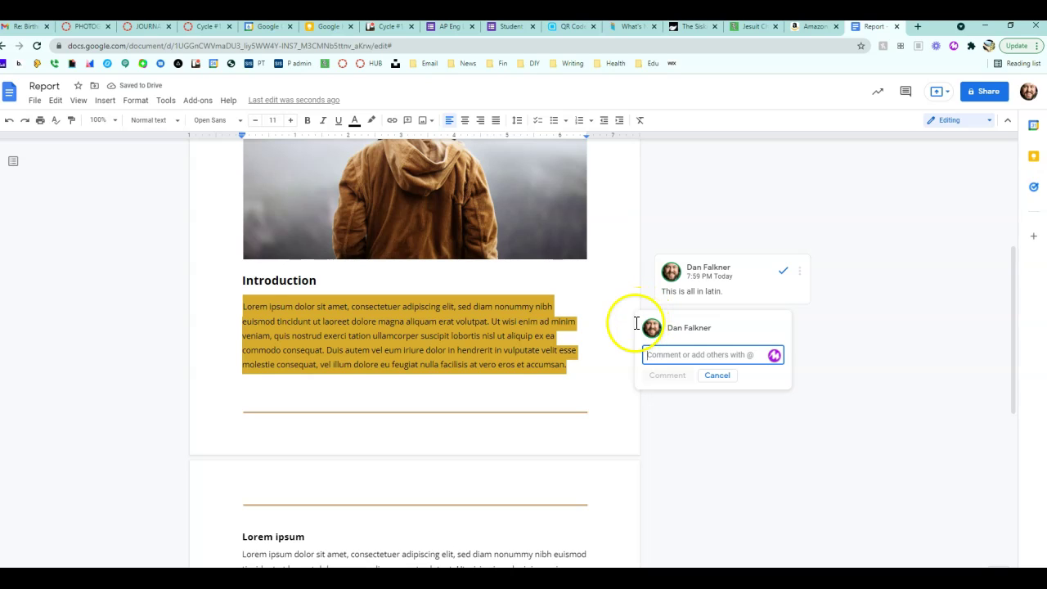
left_click(774, 357)
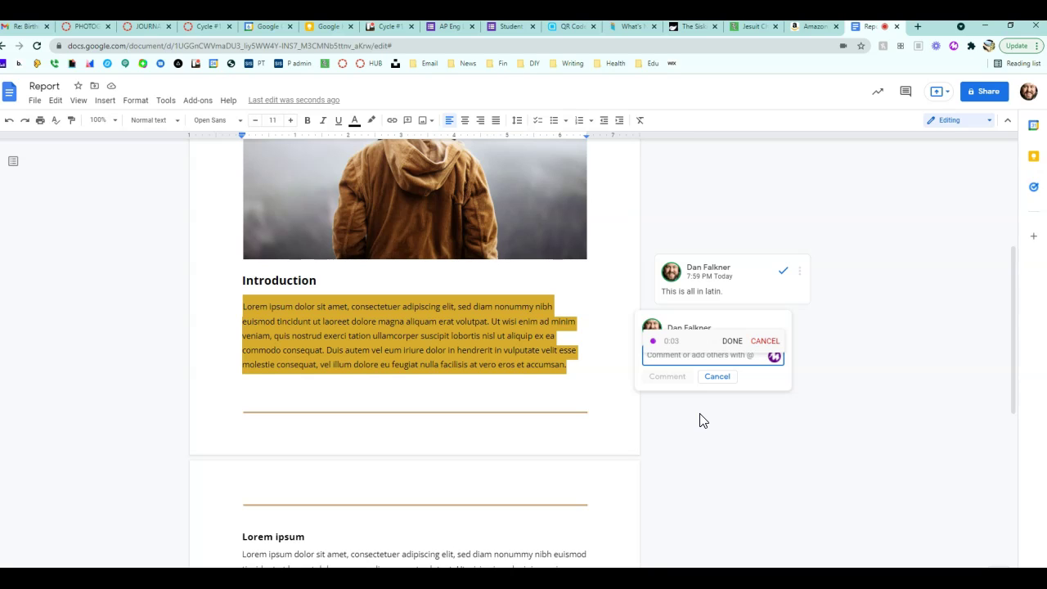
left_click(732, 340)
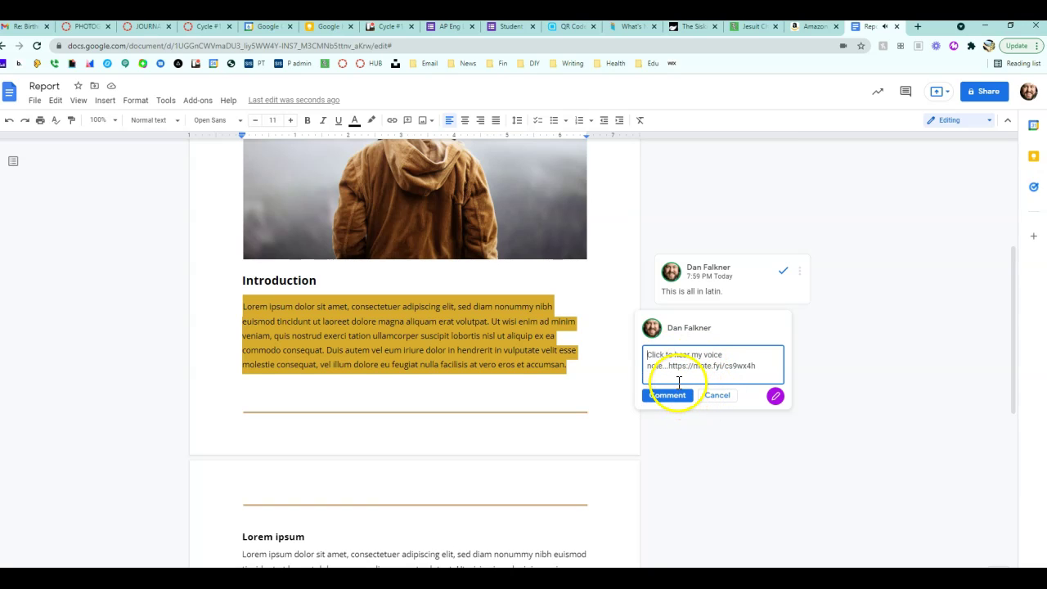
left_click(690, 440)
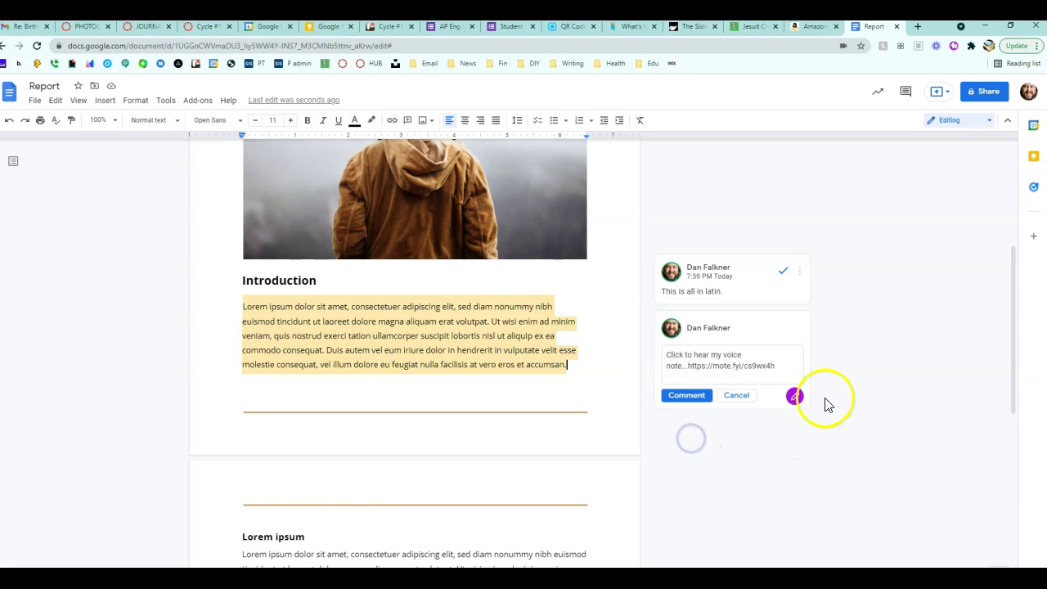
left_click(687, 395)
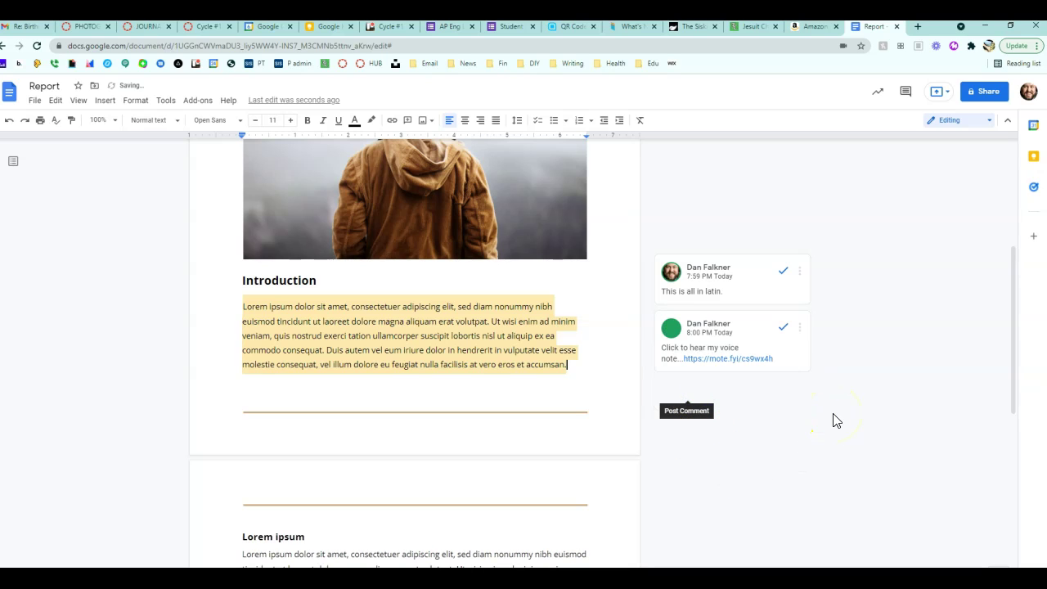
left_click(729, 399)
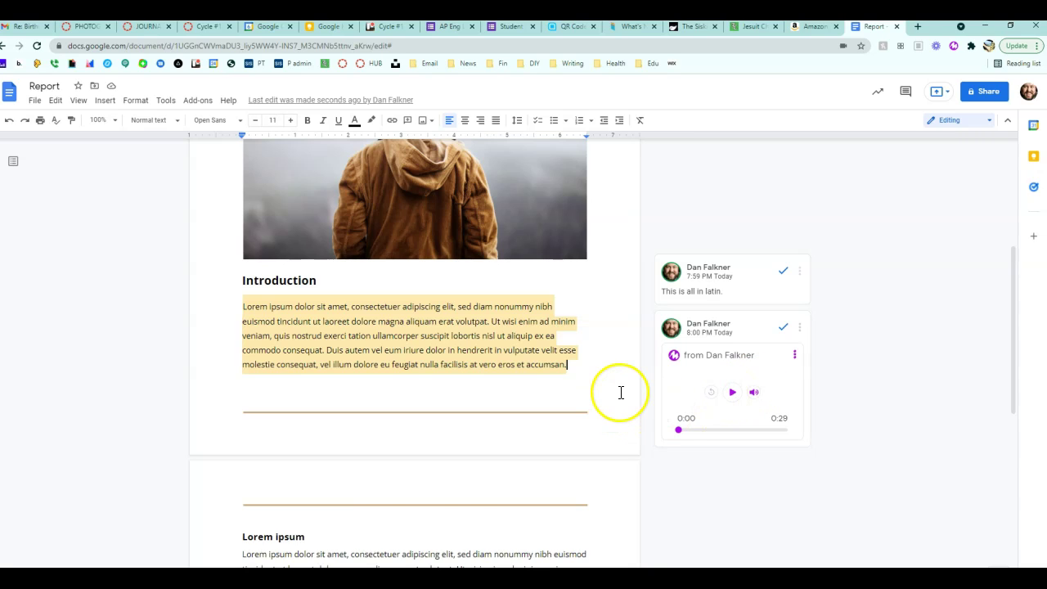
- Record and post a Mote voice comment on the words "habent claritatem insitam" in the Lorem ipsum section's first paragraph
scroll(621, 392, "down", 2)
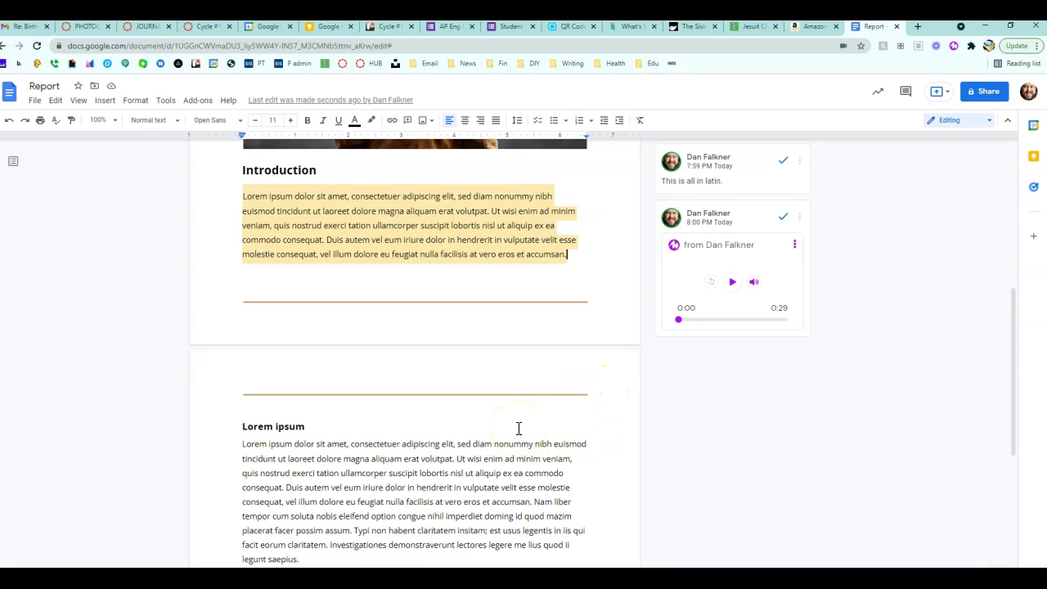
scroll(508, 450, "down", 3)
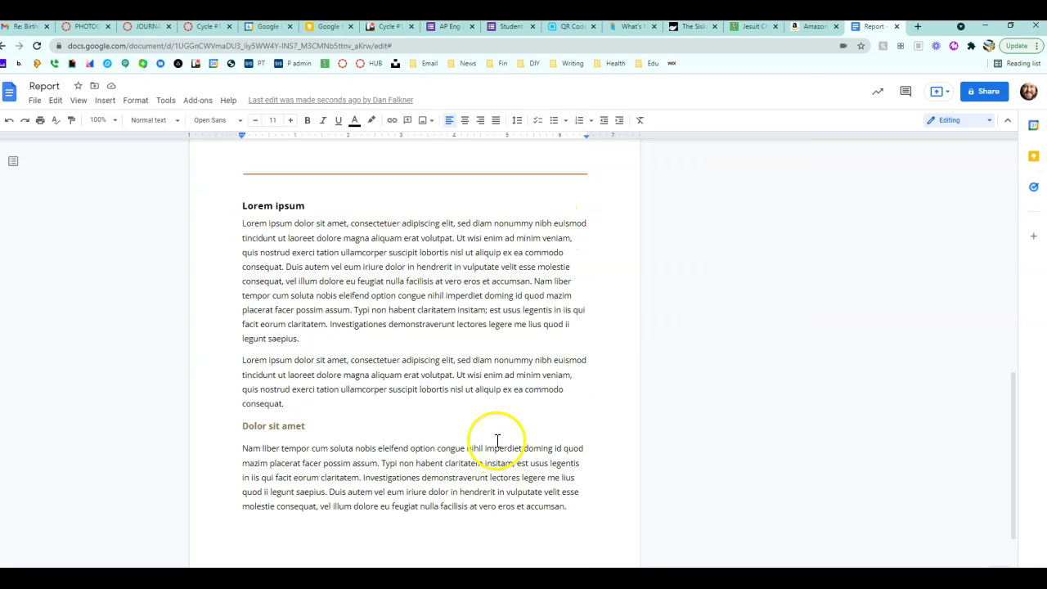
left_click_drag(389, 311, 485, 312)
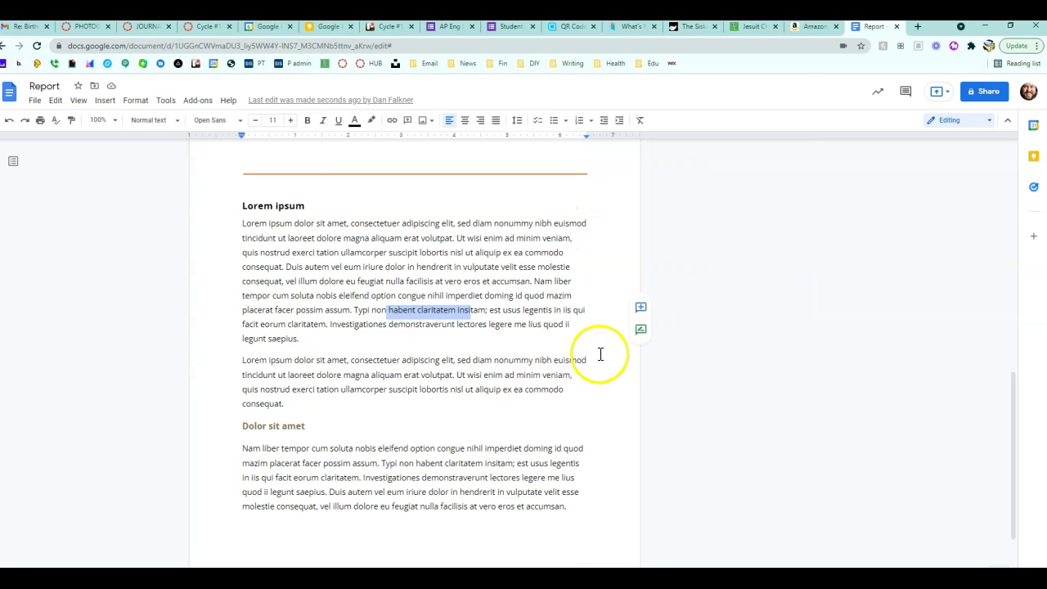
left_click(640, 307)
left_click(774, 359)
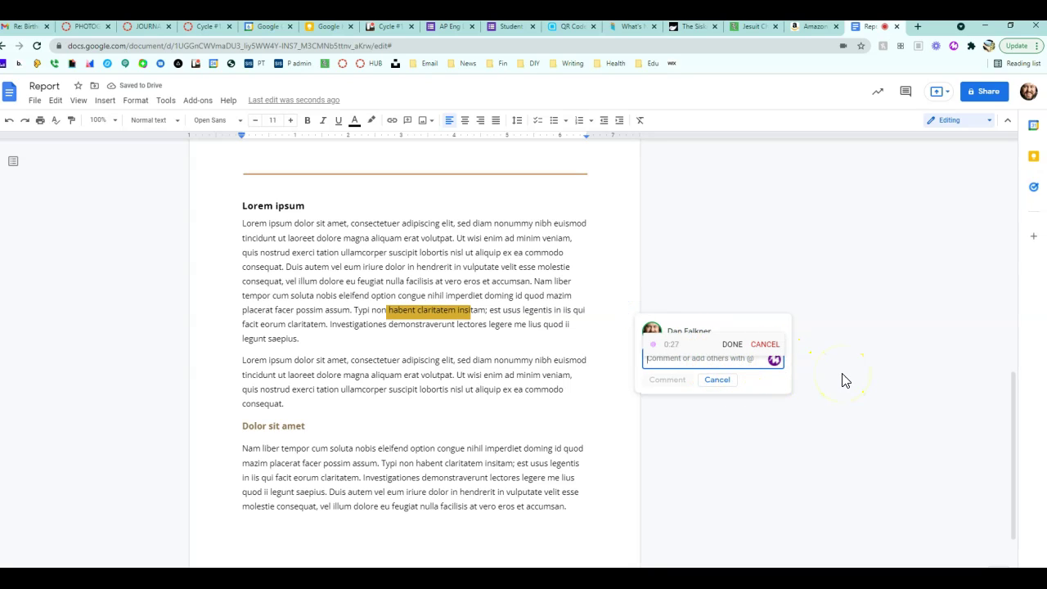
left_click(734, 351)
left_click(669, 398)
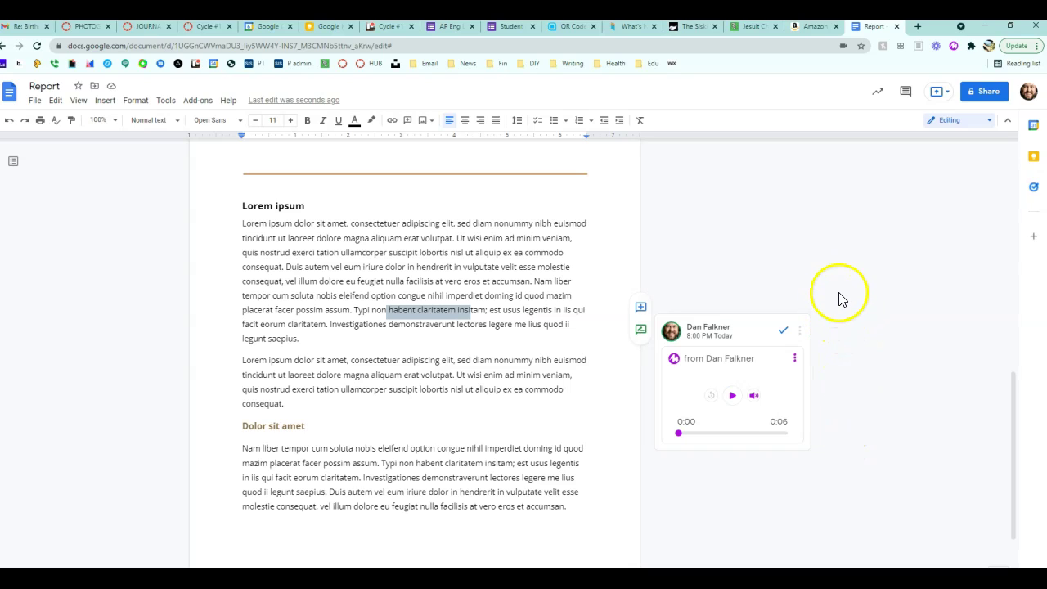
- Search the web for "google extensions mote" in a new tab and open the "Mote: voice notes & feedback" store page
left_click(918, 27)
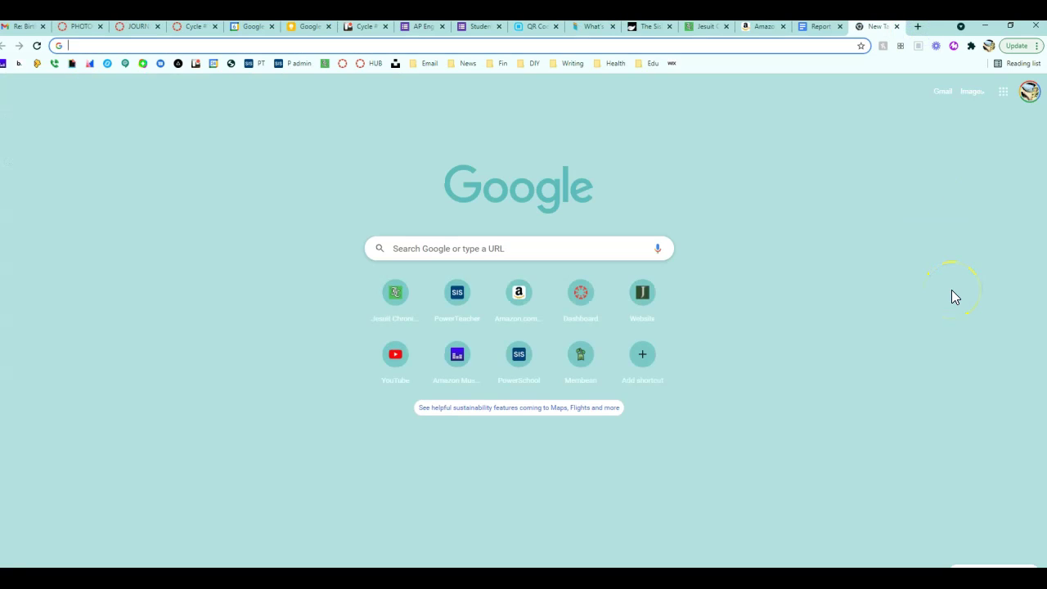
type("google x")
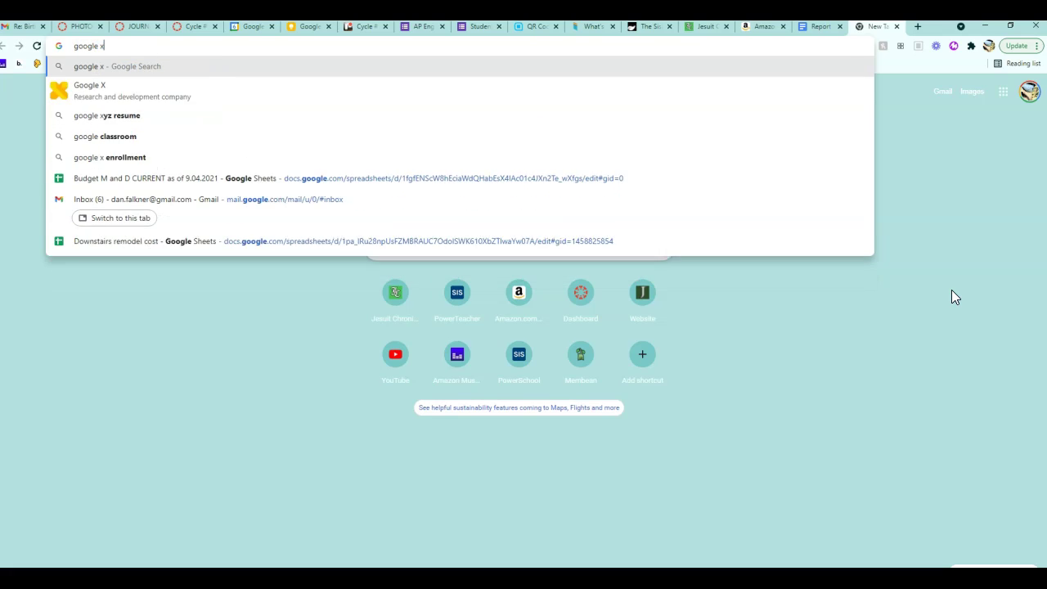
key("BackSpace")
type("exten")
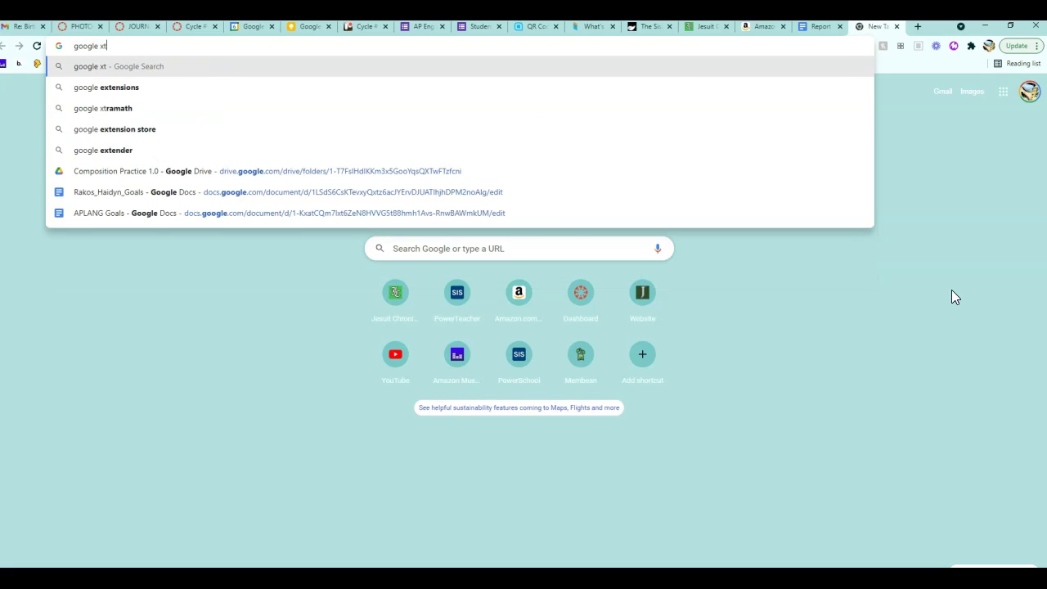
type("sions mote")
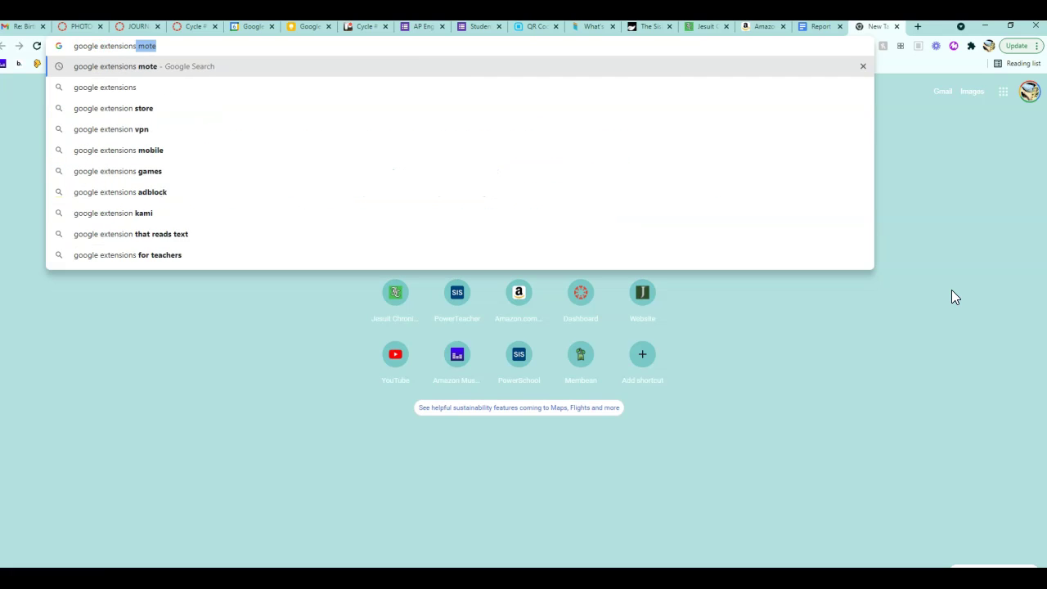
key("Return")
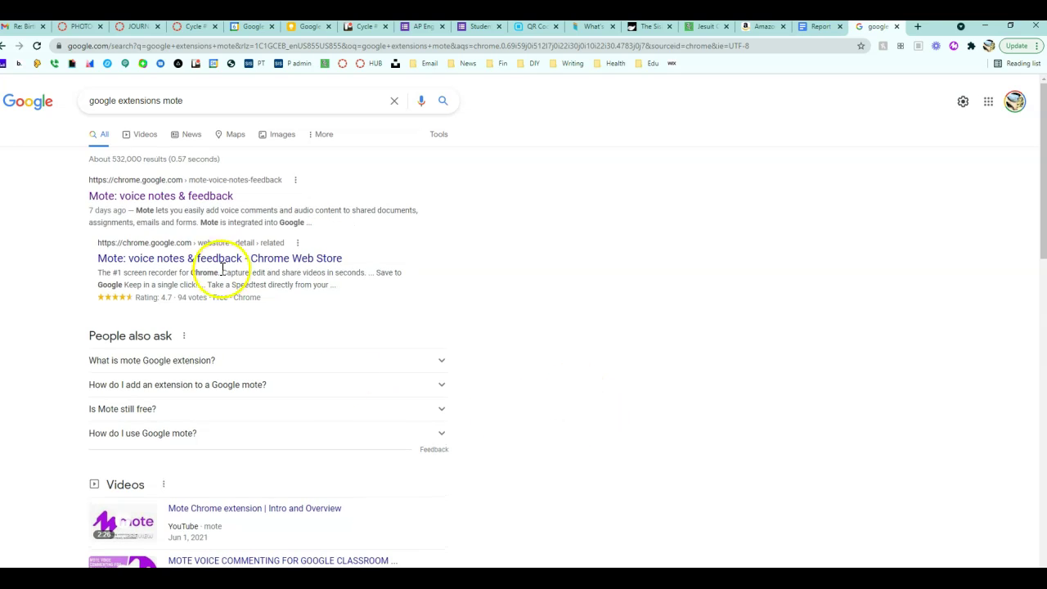
left_click(133, 196)
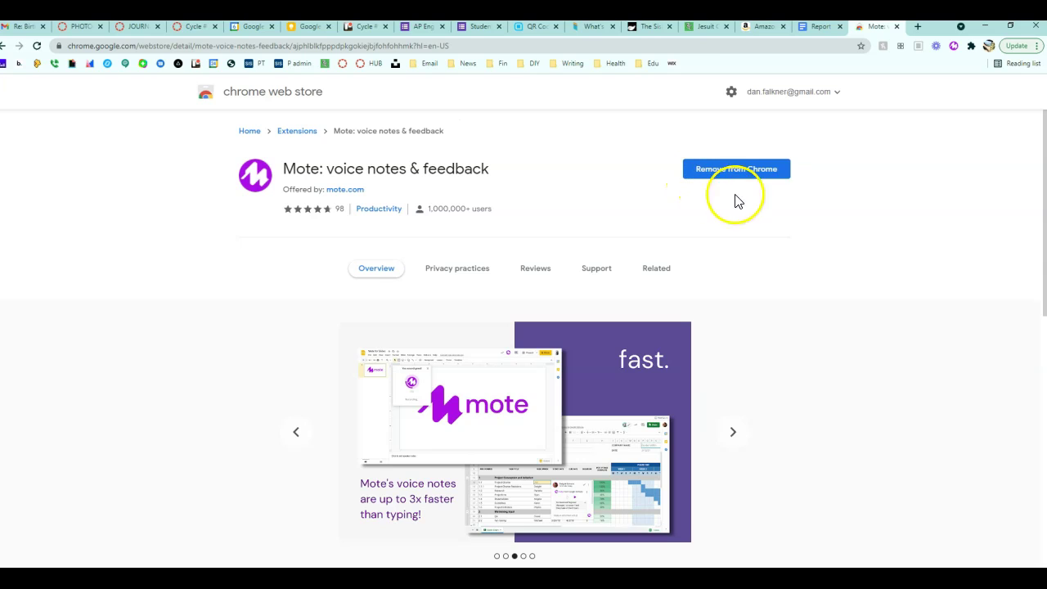
- Open the Mote extension and try to approve its use on more apps, including Gmail
left_click(954, 47)
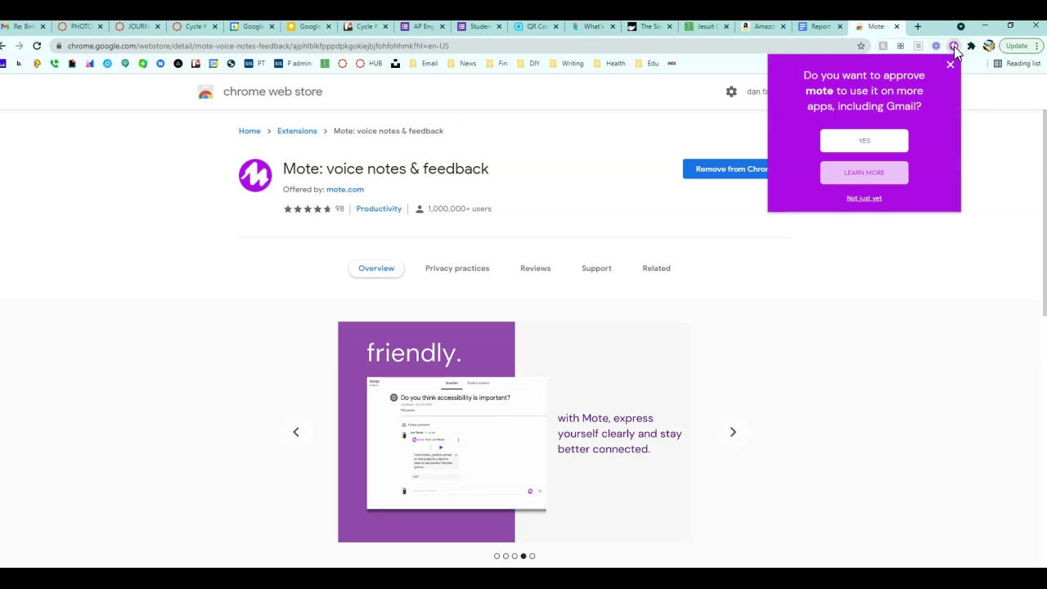
left_click(876, 141)
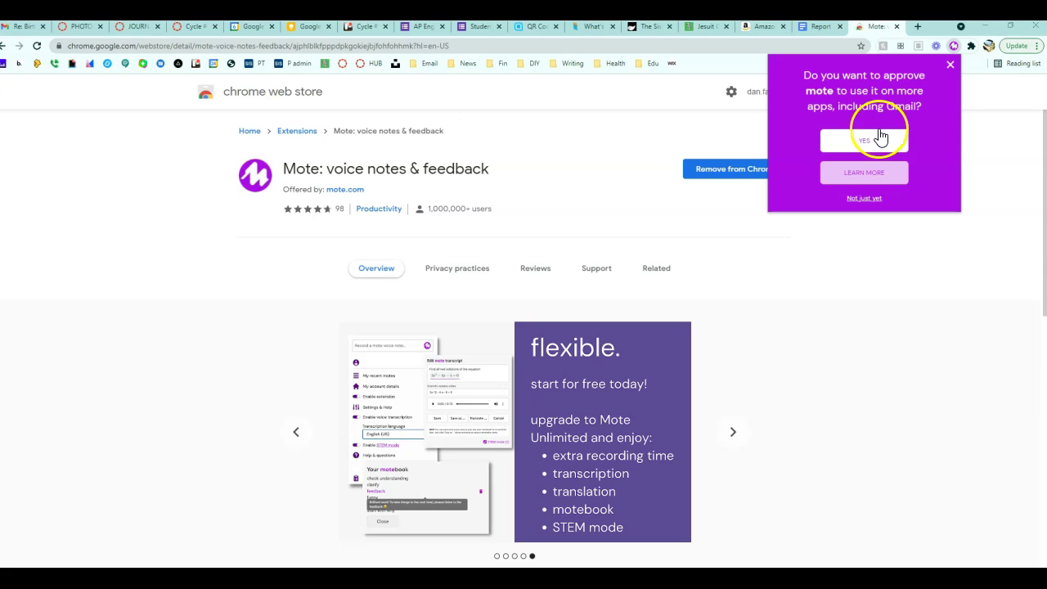
left_click(866, 151)
left_click(865, 142)
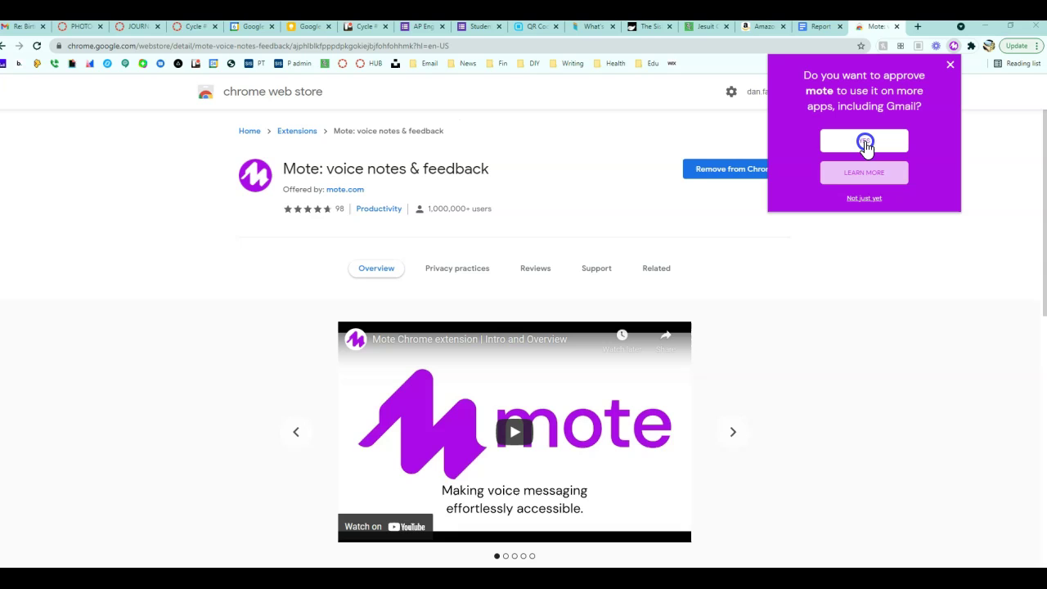
- Dismiss the Mote approval prompt and look over the extension's options, including the Enable extension setting
left_click(951, 66)
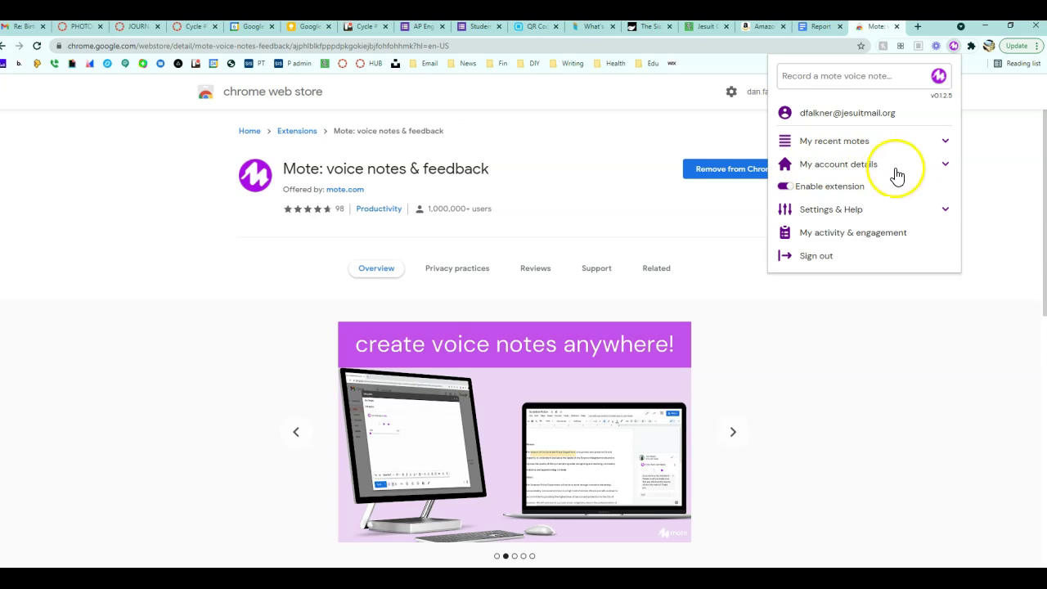
left_click(786, 188)
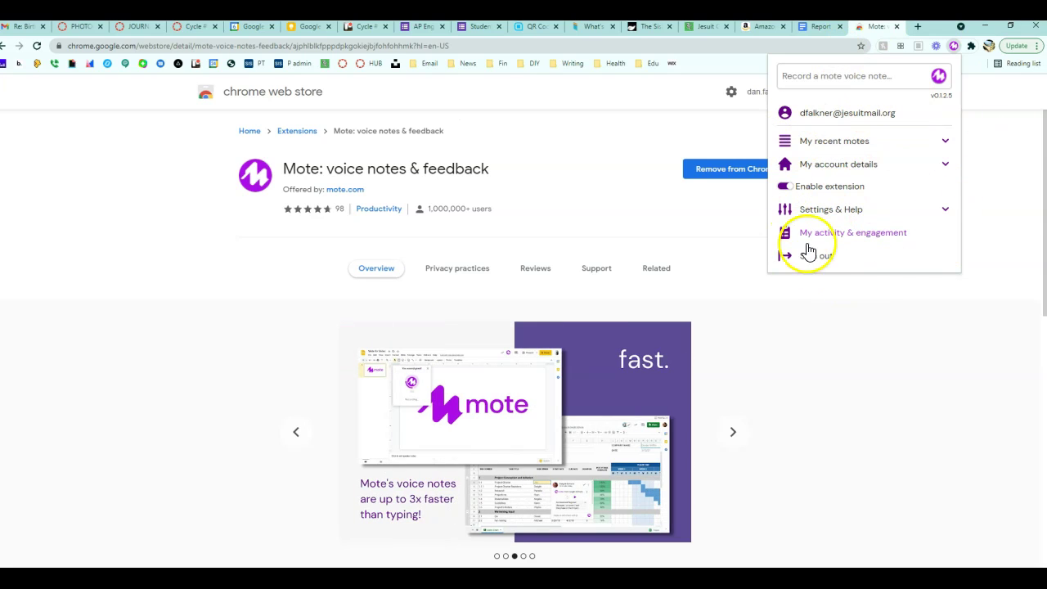
left_click(807, 361)
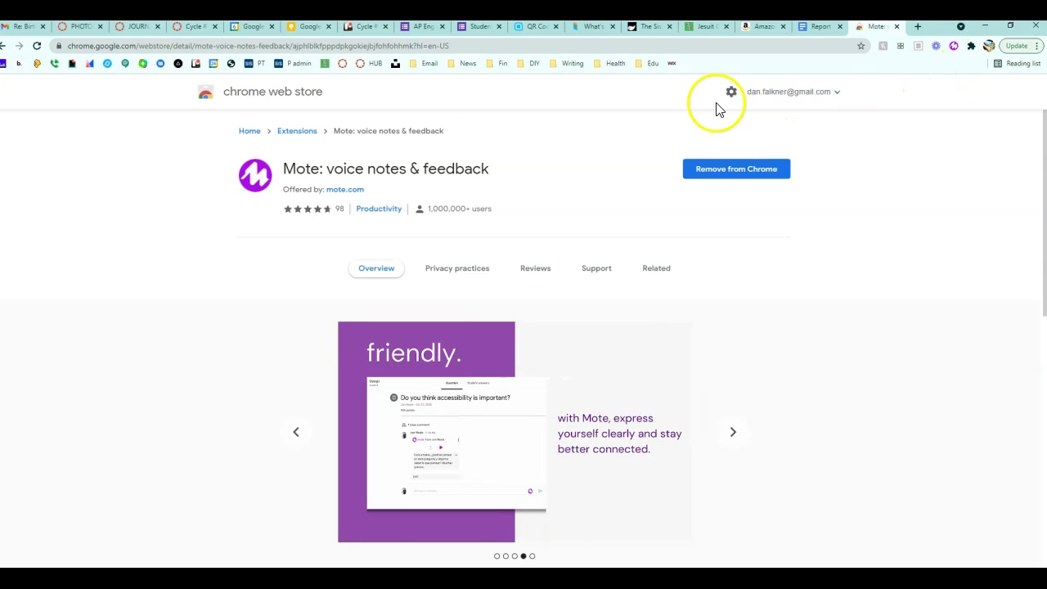
- Switch back to the Report document and deselect the commented words in the Lorem ipsum paragraph
left_click(817, 27)
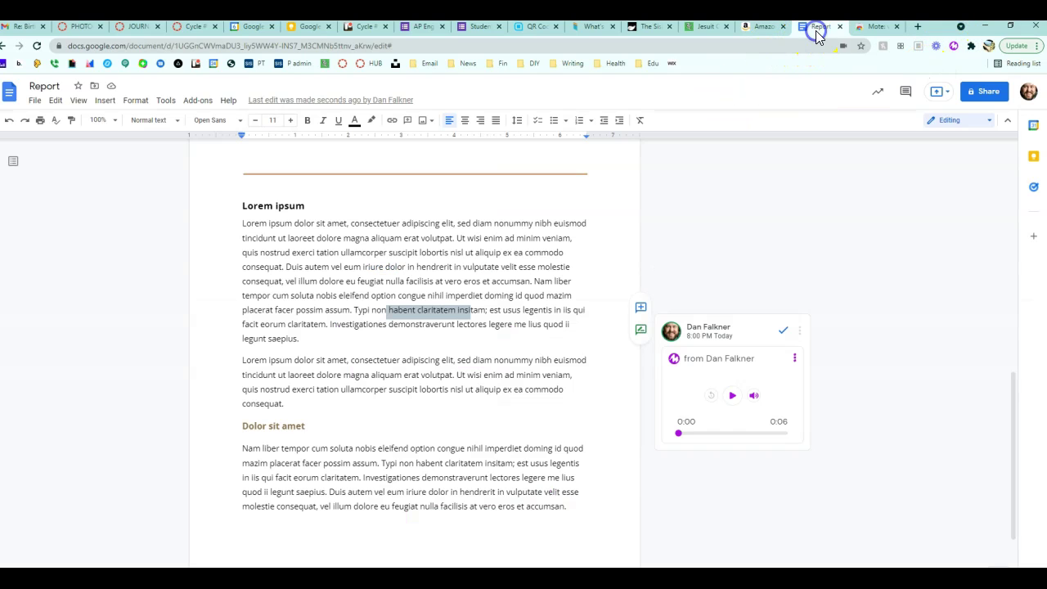
left_click(504, 298)
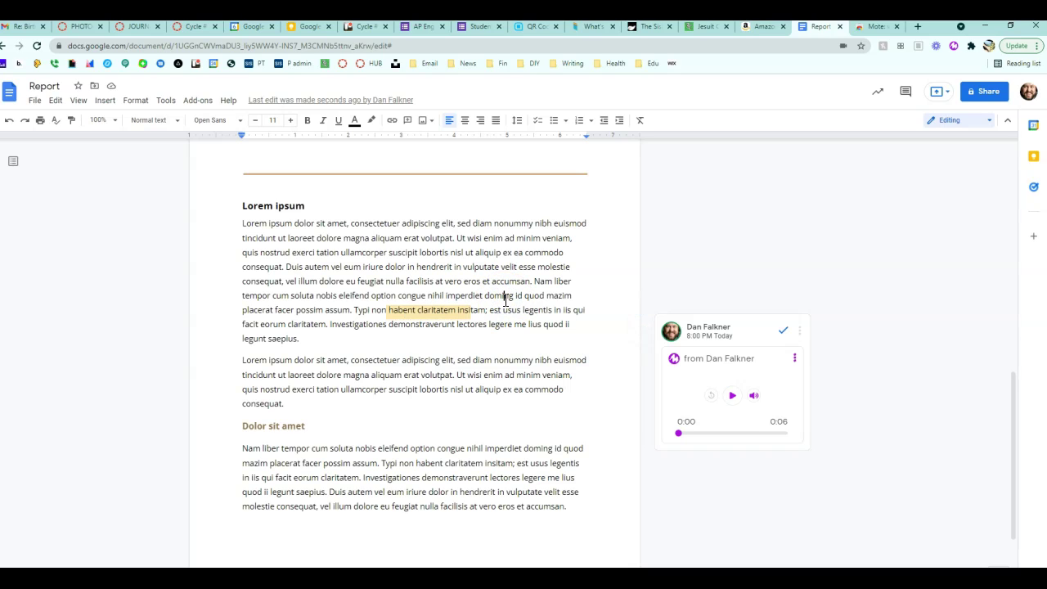